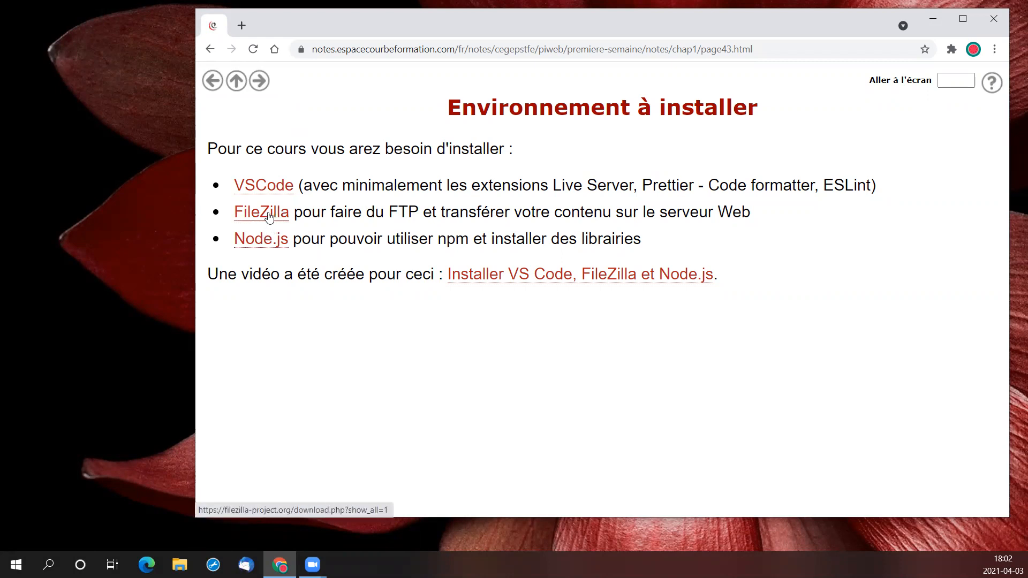
# Open the VSCode download link from the course notes in a new tab and download the Windows installer
pyautogui.rightClick(281, 190)
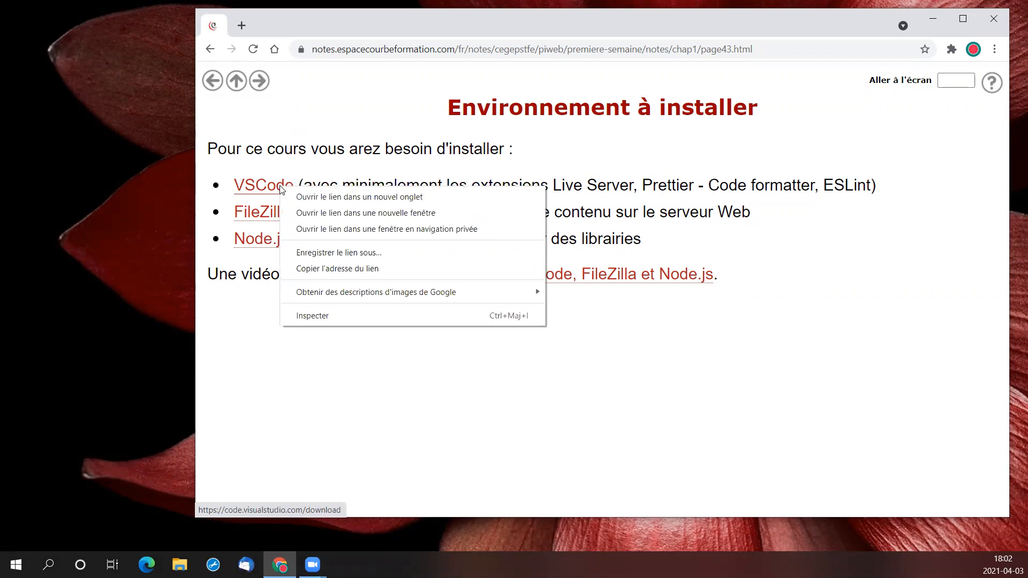
pyautogui.click(327, 196)
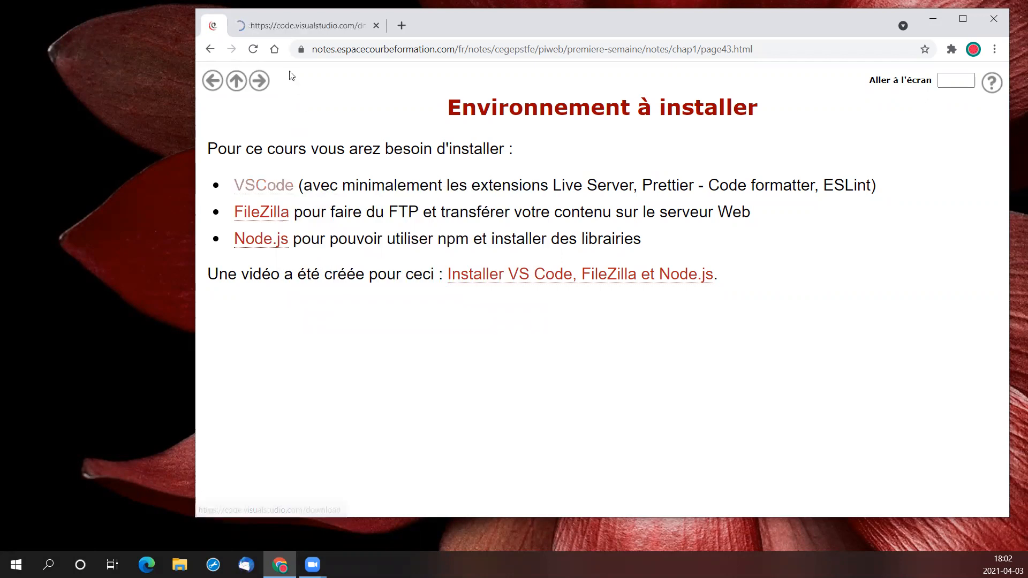
pyautogui.click(282, 24)
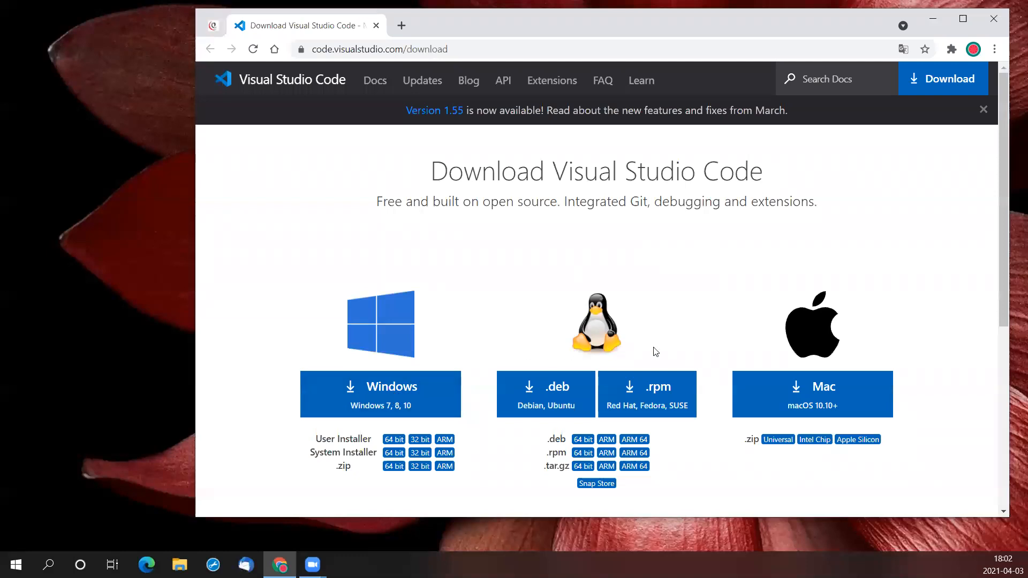
pyautogui.click(374, 388)
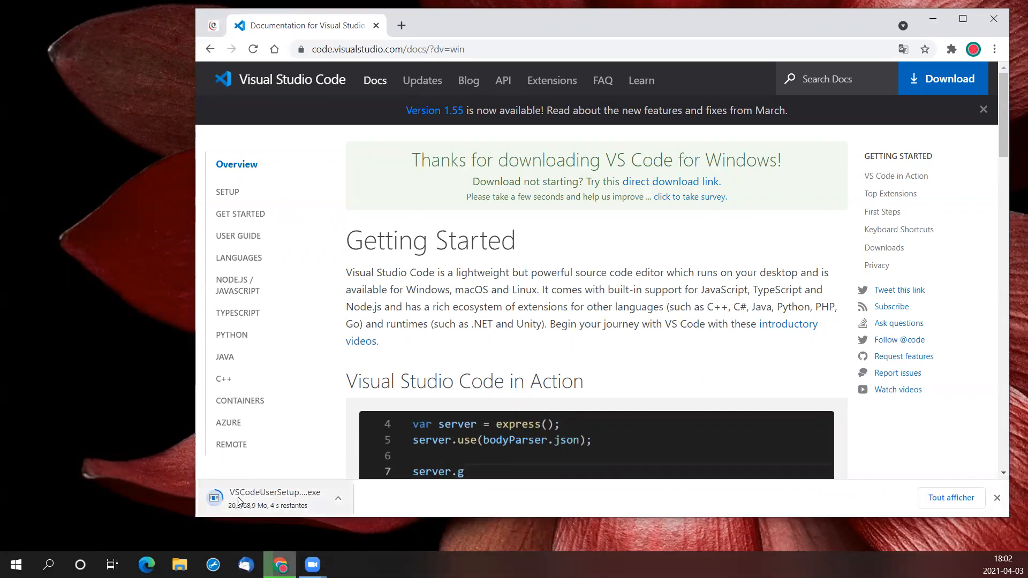
# Run the downloaded VS Code installer, accept the licence agreement and keep the default Start menu folder Visual Studio Code
pyautogui.click(282, 504)
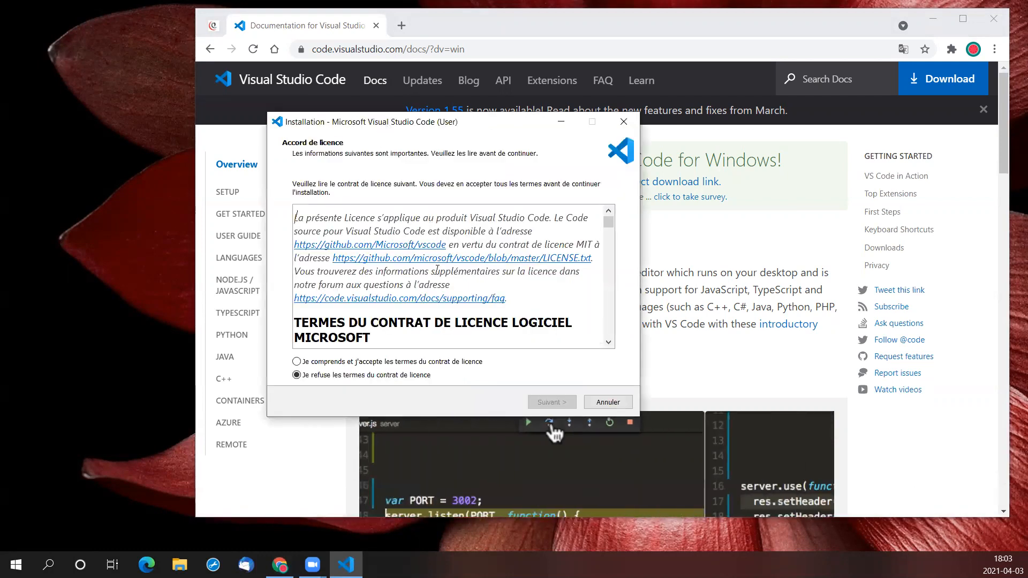
pyautogui.click(323, 363)
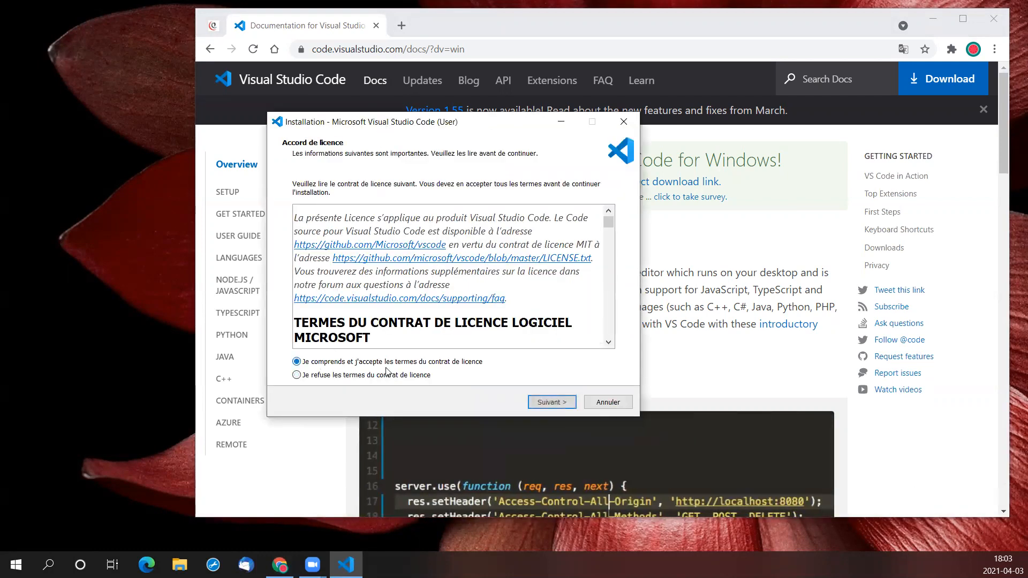
pyautogui.click(557, 403)
pyautogui.click(561, 405)
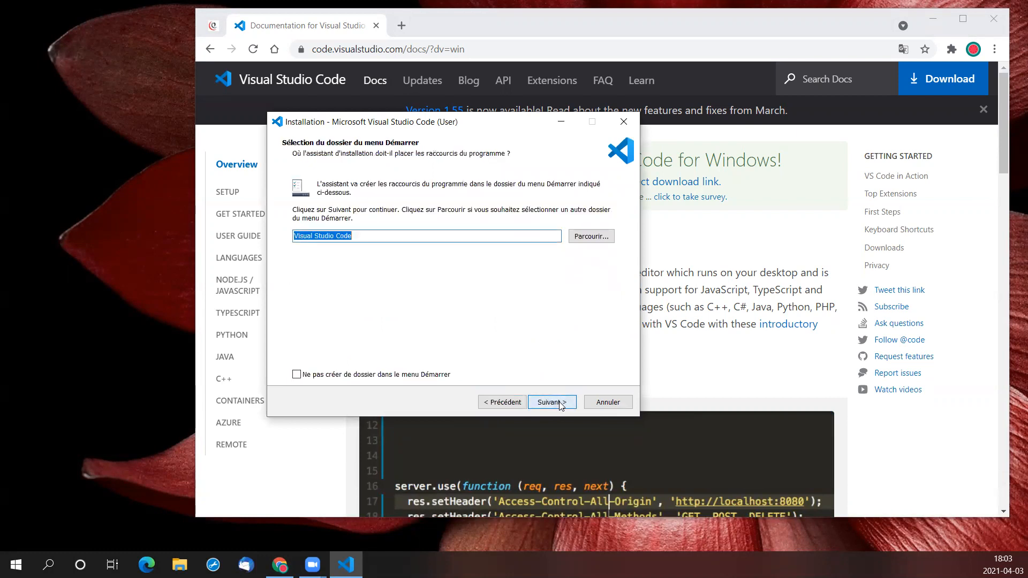
pyautogui.click(561, 405)
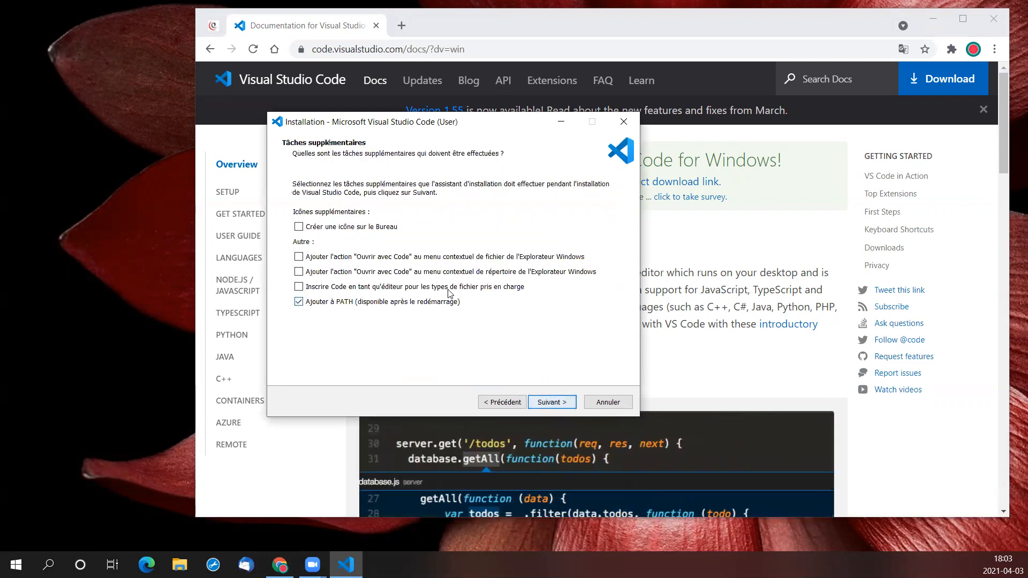
# Enable the desktop icon and the "Ouvrir avec Code" context menu actions for both files and directories
pyautogui.click(299, 229)
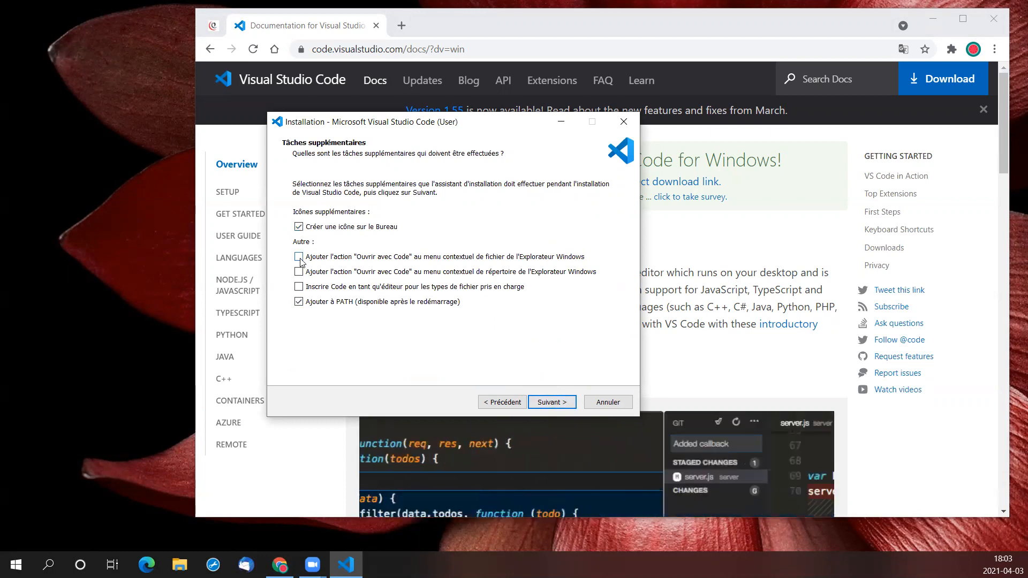
pyautogui.click(299, 258)
pyautogui.click(299, 272)
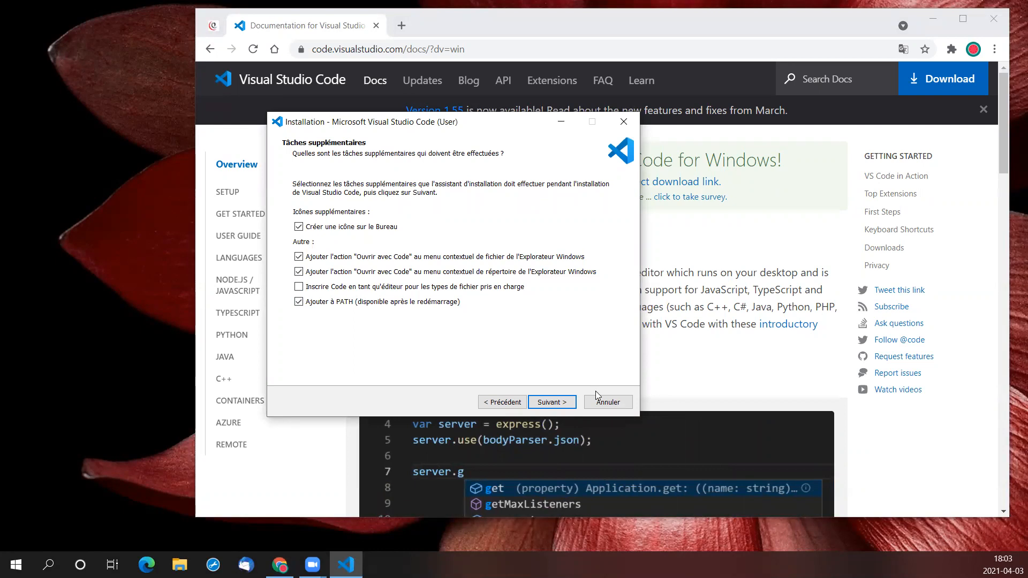
# Install Visual Studio Code with the chosen tasks and finish the setup with the option to run the program
pyautogui.click(559, 402)
pyautogui.click(562, 403)
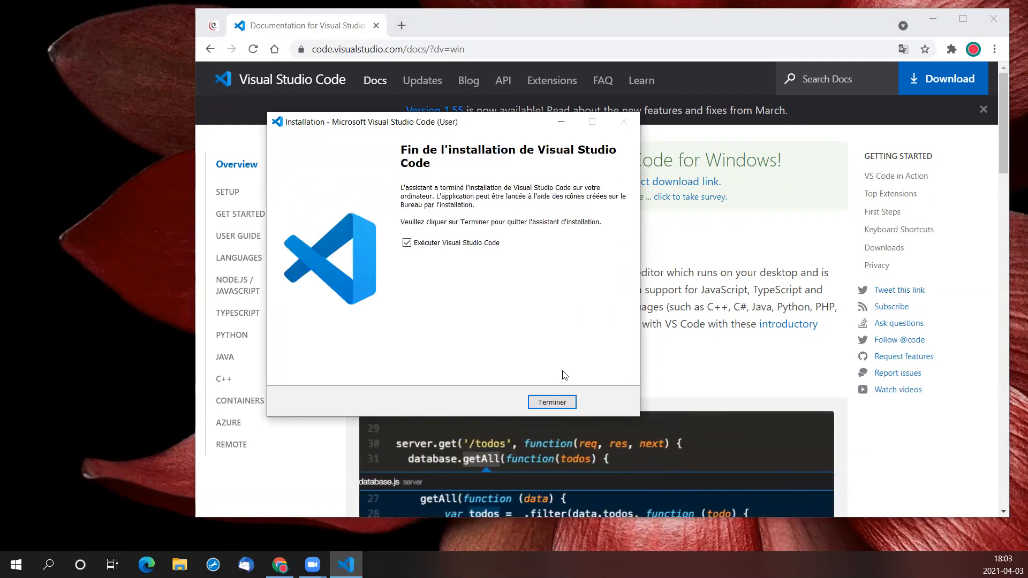
pyautogui.click(557, 404)
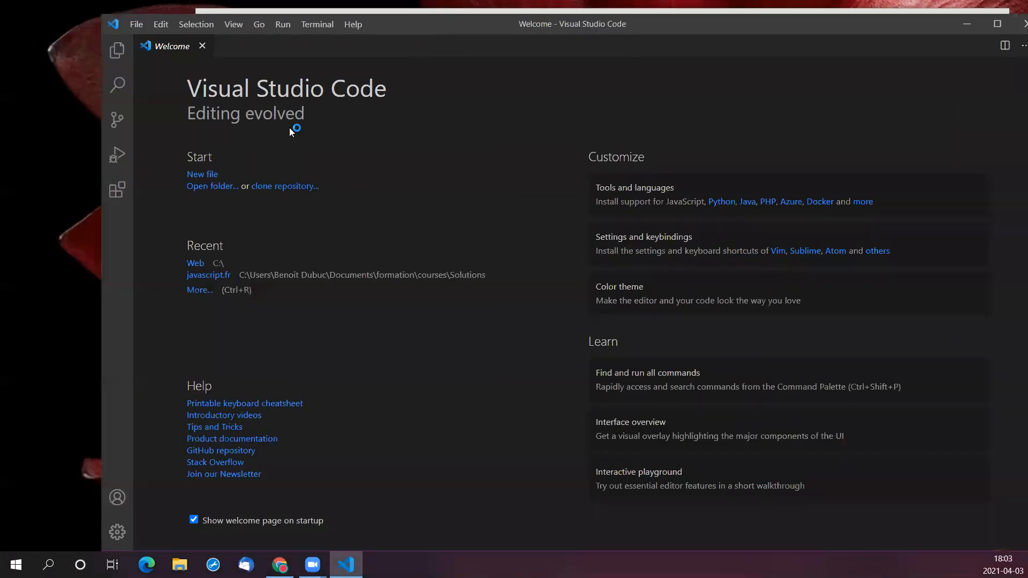
# Review the list of installed extensions in Visual Studio Code and close the editor
pyautogui.click(119, 191)
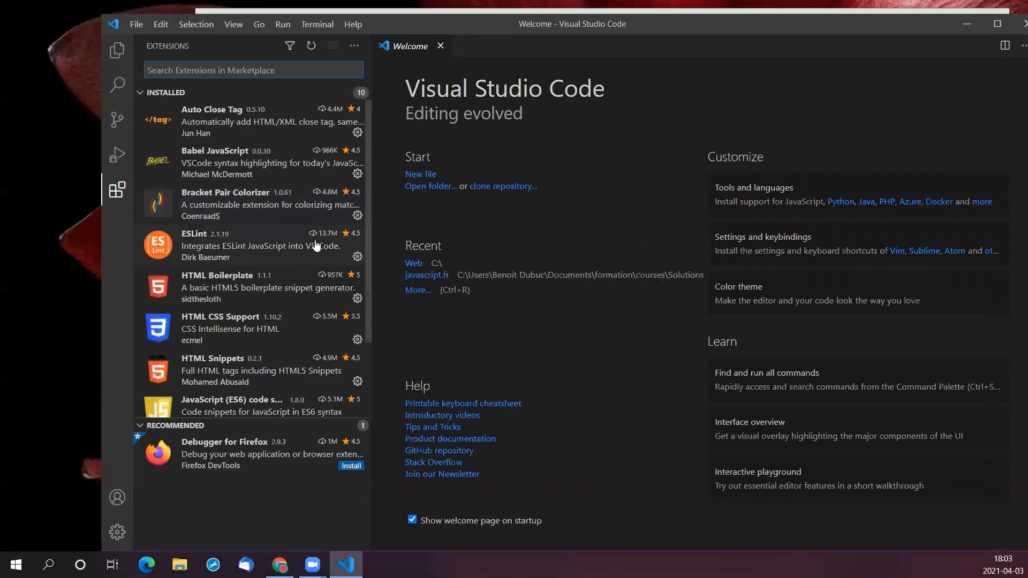
pyautogui.scroll(-1, 316, 245)
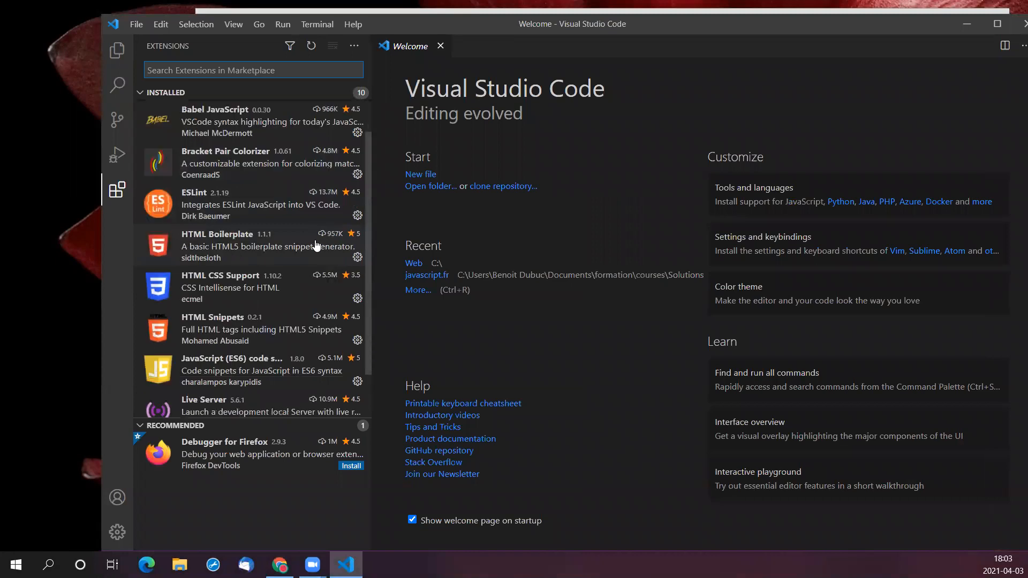
pyautogui.scroll(-1, 316, 246)
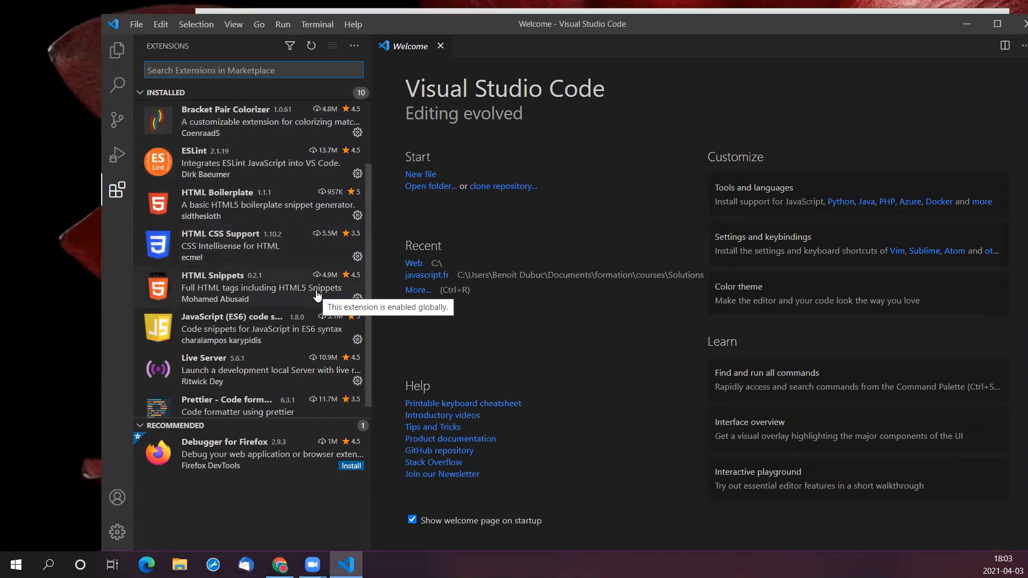
pyautogui.scroll(-1, 316, 294)
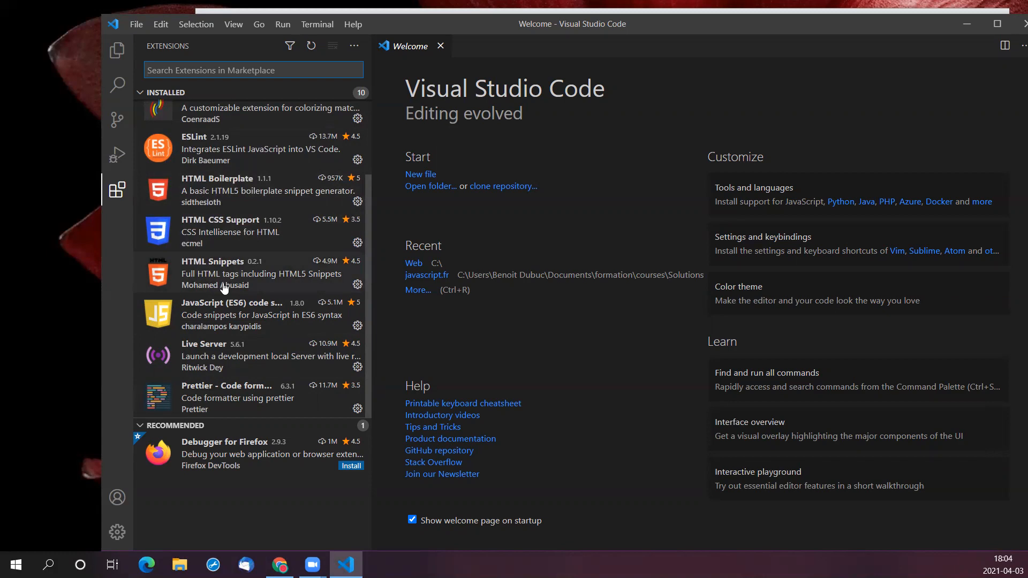
pyautogui.scroll(1, 223, 281)
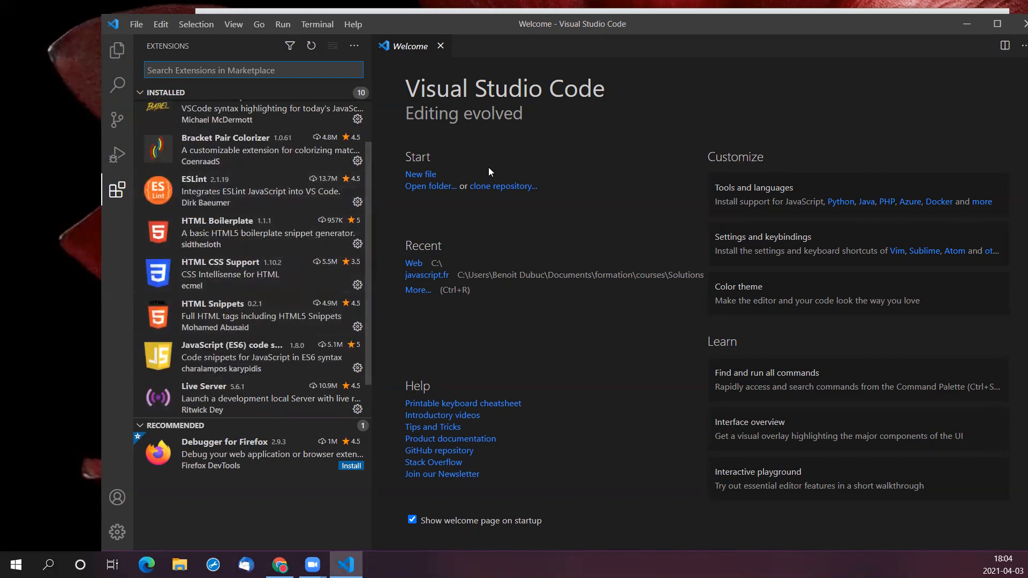
pyautogui.moveTo(800, 31); pyautogui.dragTo(732, 46)
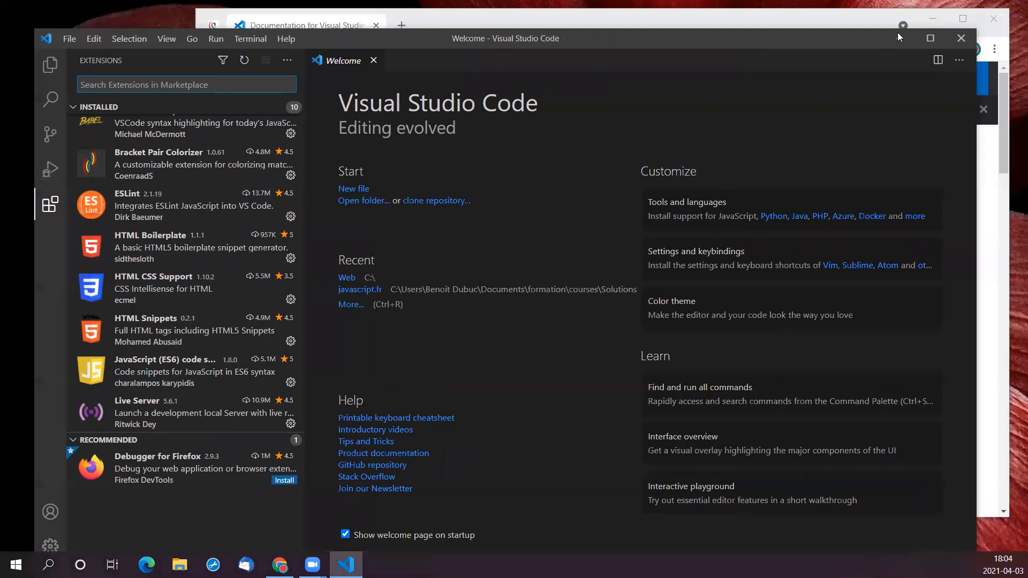
pyautogui.click(961, 38)
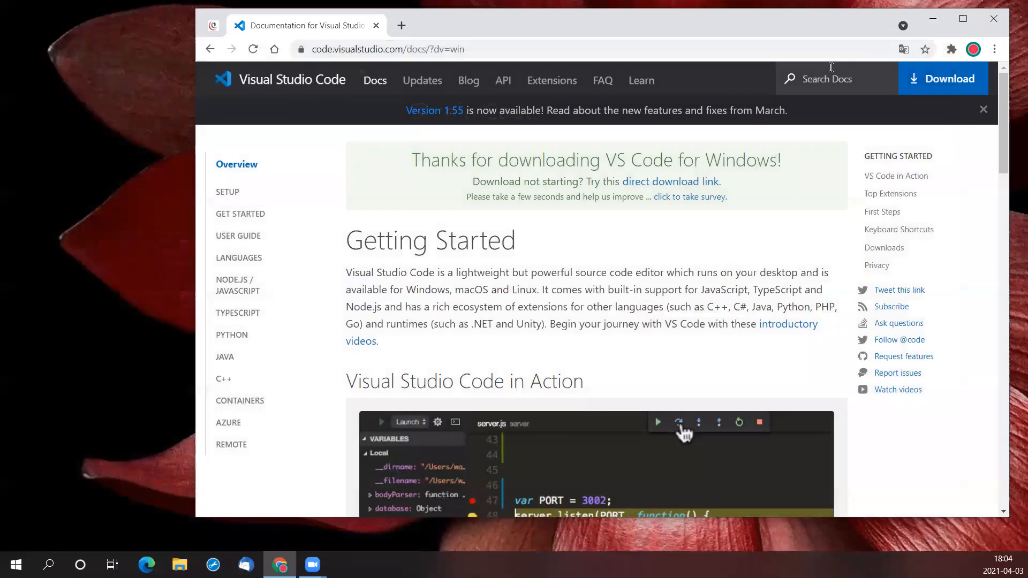
# Open the FileZilla link from the course notes in a new tab and download FileZilla_3.53.1_win64-setup.exe
pyautogui.click(211, 27)
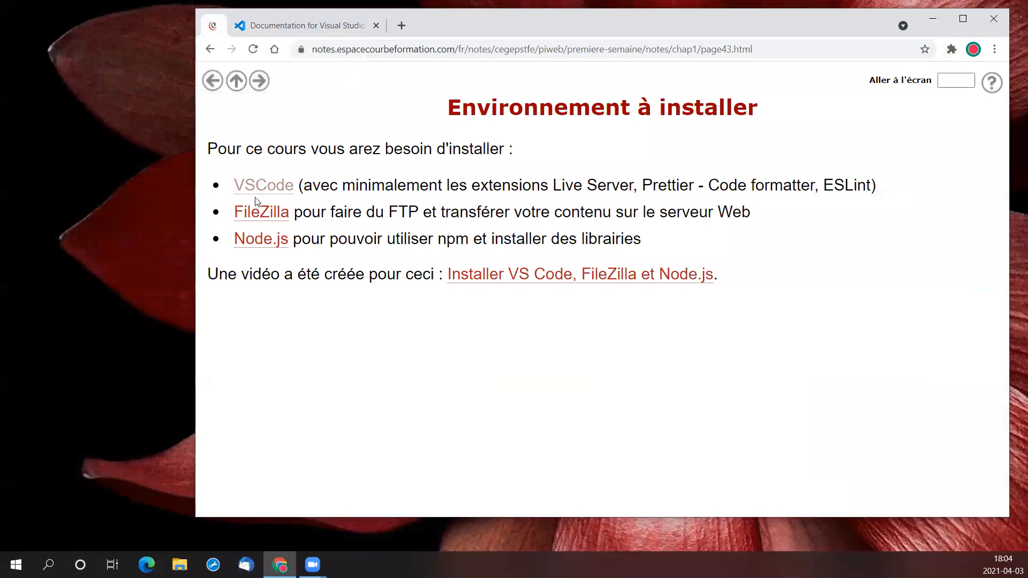
pyautogui.rightClick(258, 214)
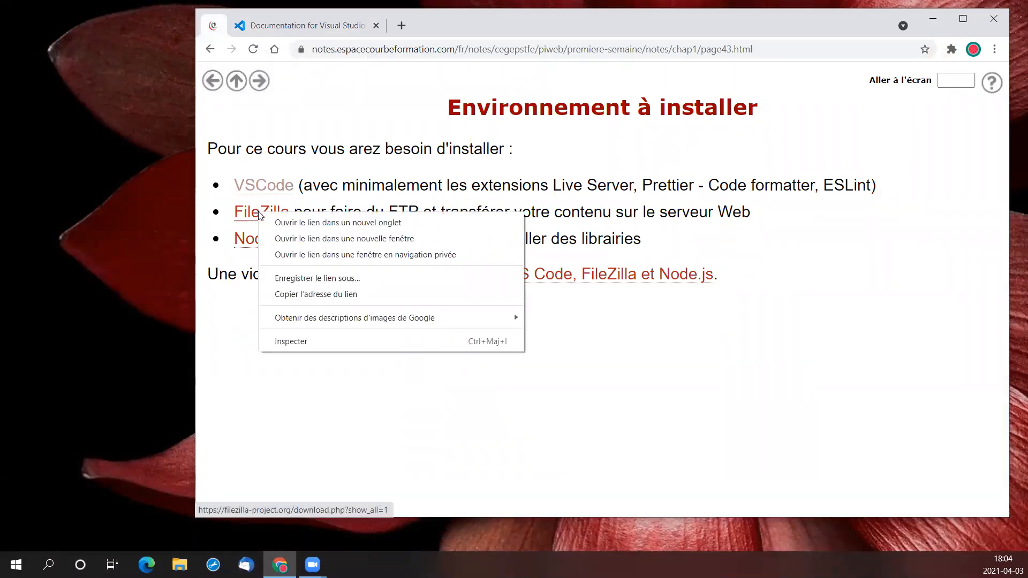
pyautogui.click(323, 224)
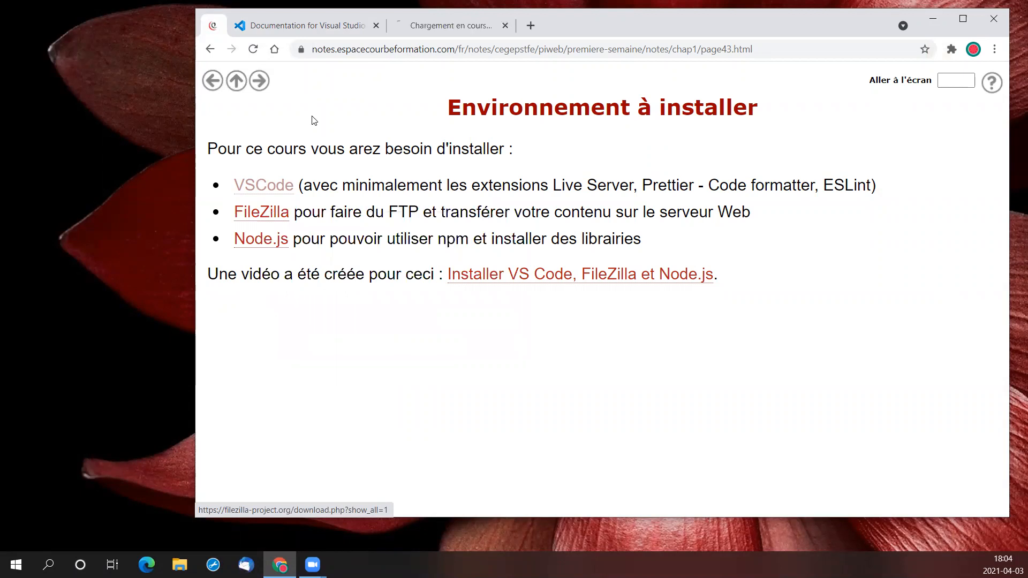
pyautogui.click(469, 23)
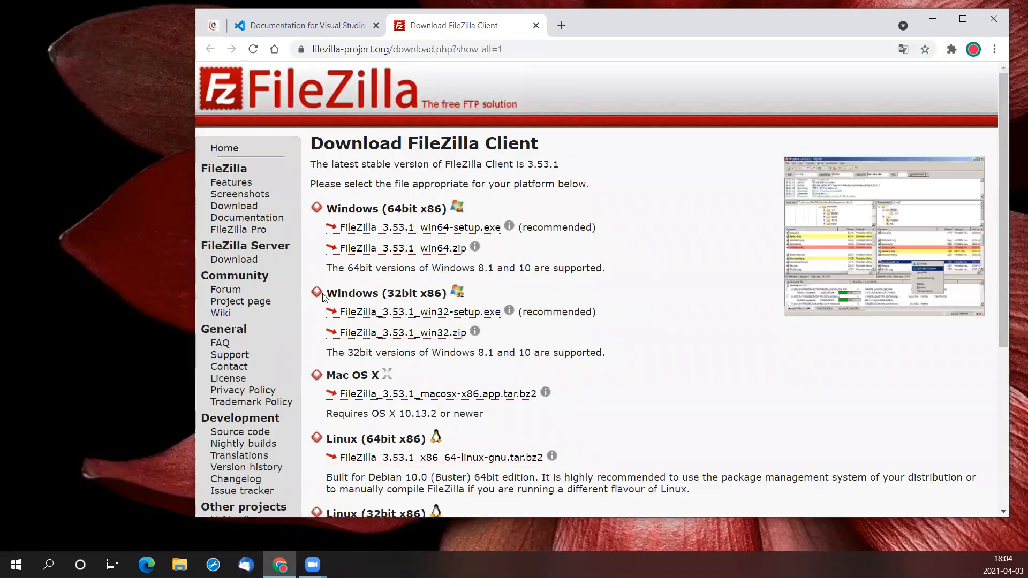
pyautogui.scroll(-3, 324, 297)
pyautogui.scroll(3, 374, 368)
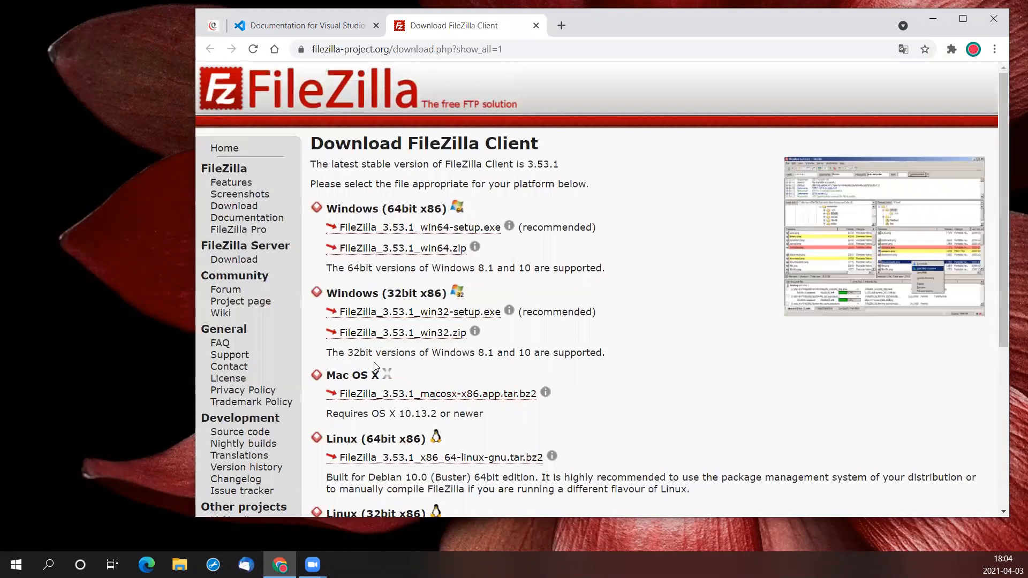
pyautogui.click(385, 231)
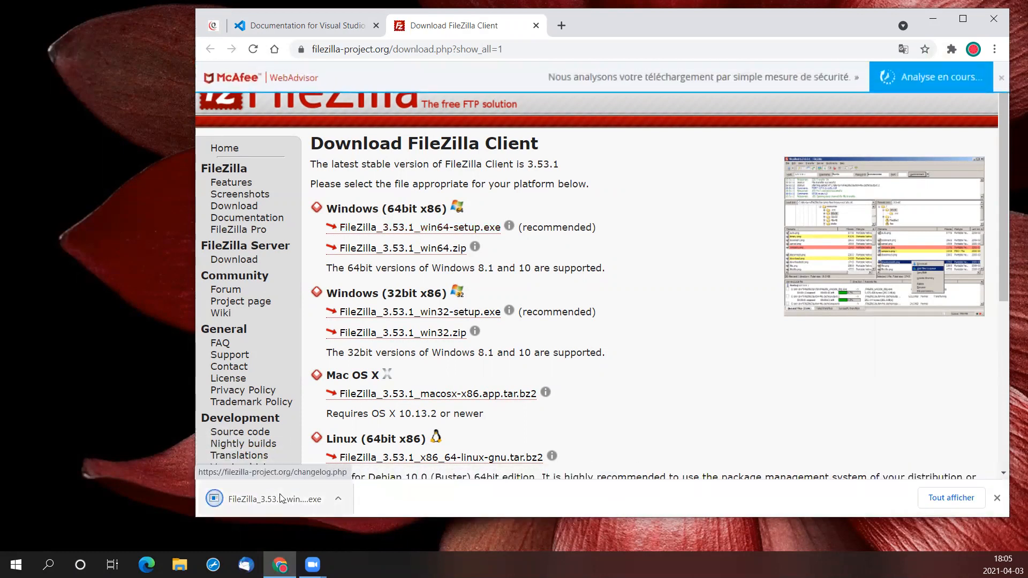
# Run the downloaded FileZilla installer, accept its licence and choose installation for all users of the computer
pyautogui.click(278, 497)
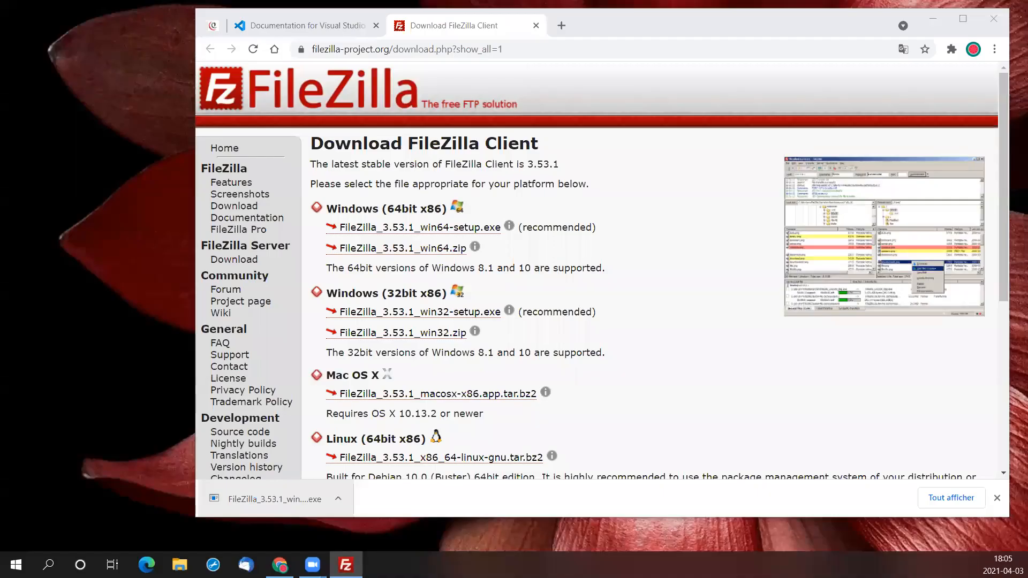
pyautogui.click(577, 386)
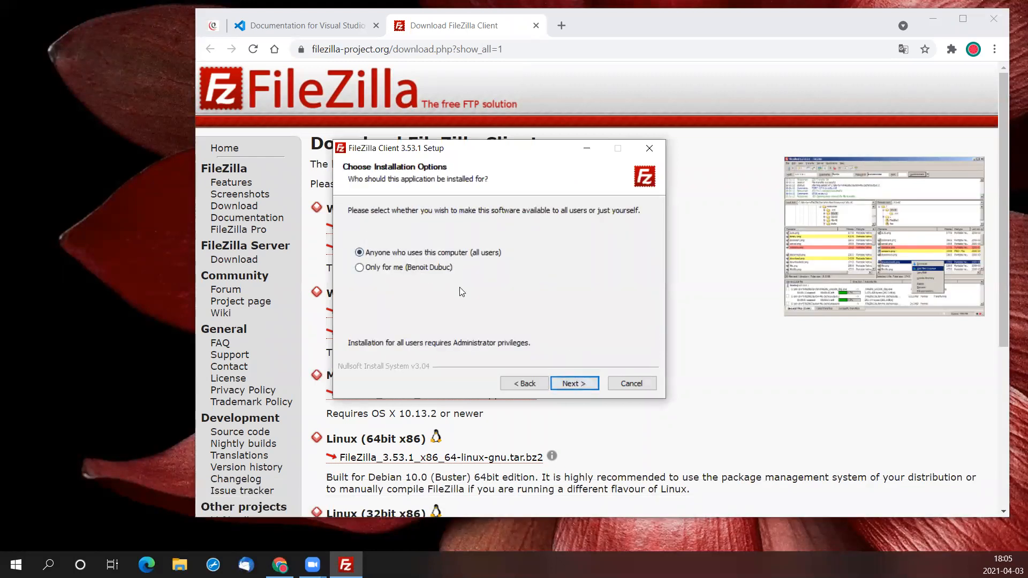
pyautogui.click(579, 384)
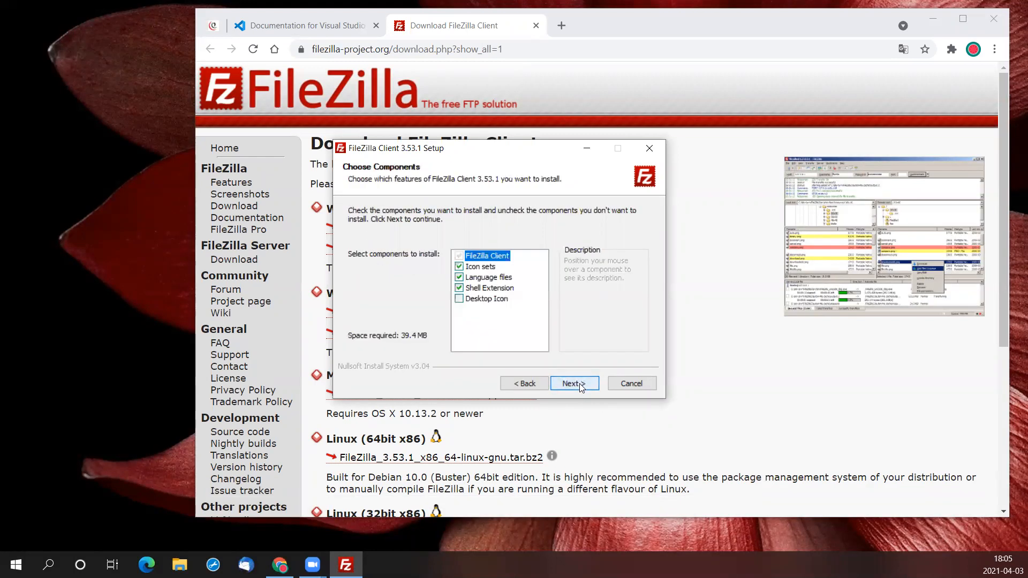
# Add the Desktop Icon component, complete the FileZilla installation in C:\Program Files\FileZilla FTP Client, and close FileZilla once it has started
pyautogui.click(460, 299)
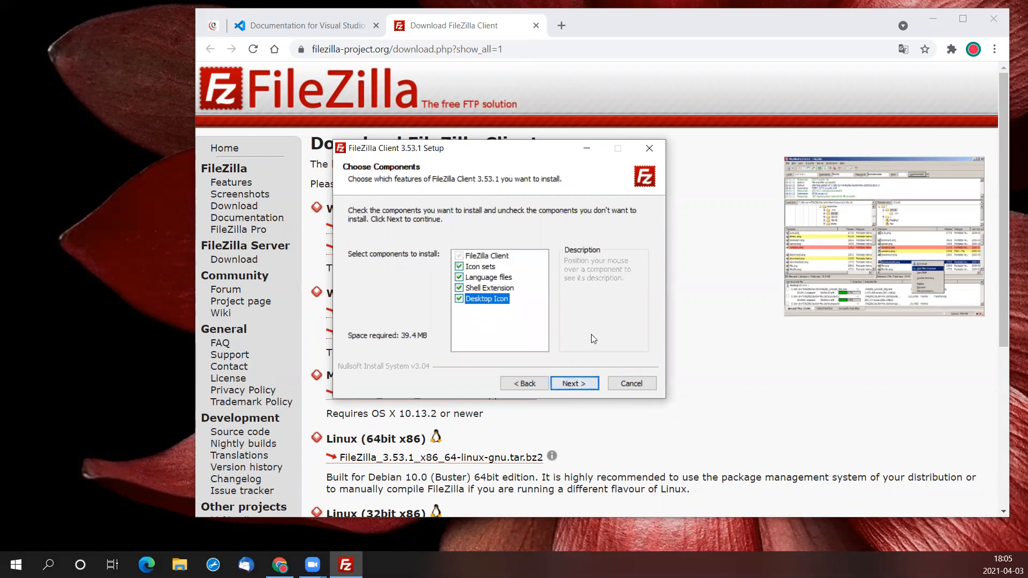
pyautogui.click(583, 382)
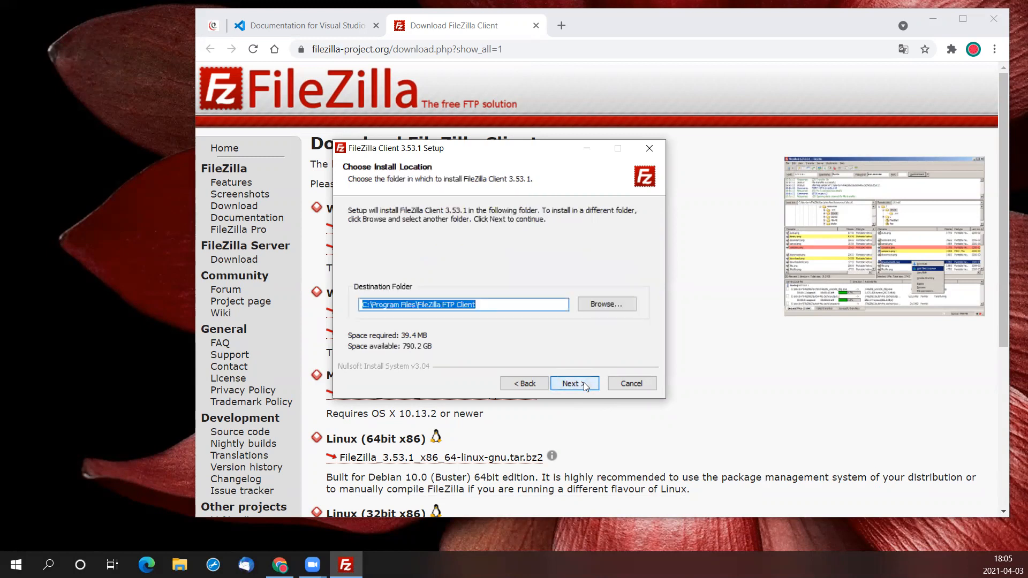
pyautogui.click(583, 382)
pyautogui.click(584, 382)
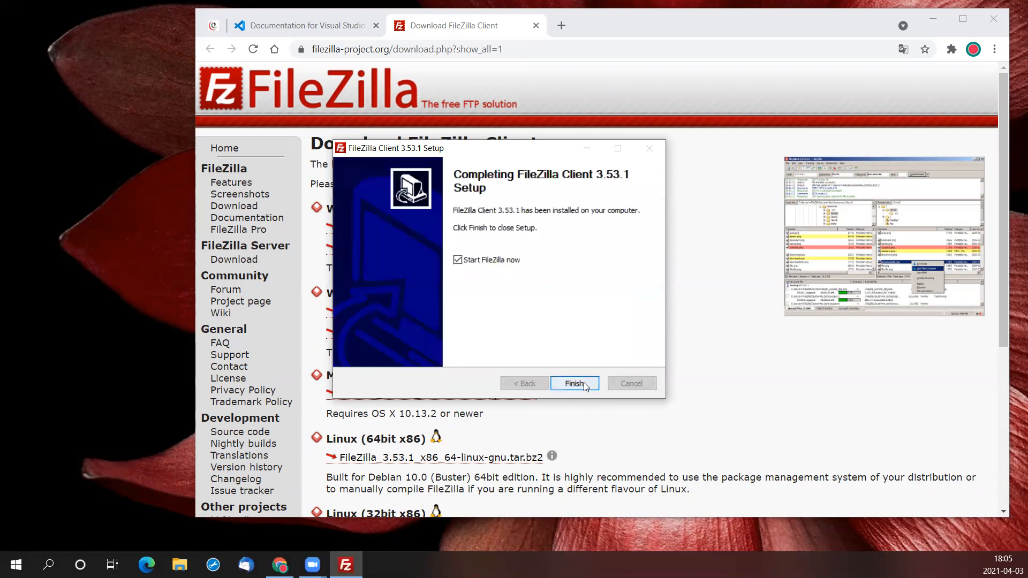
pyautogui.click(583, 382)
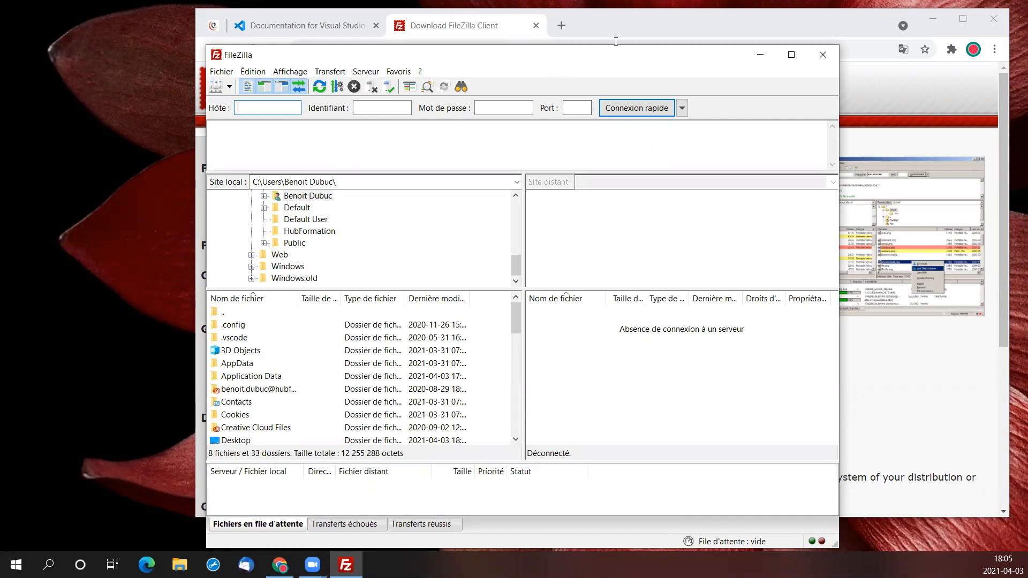
pyautogui.click(823, 53)
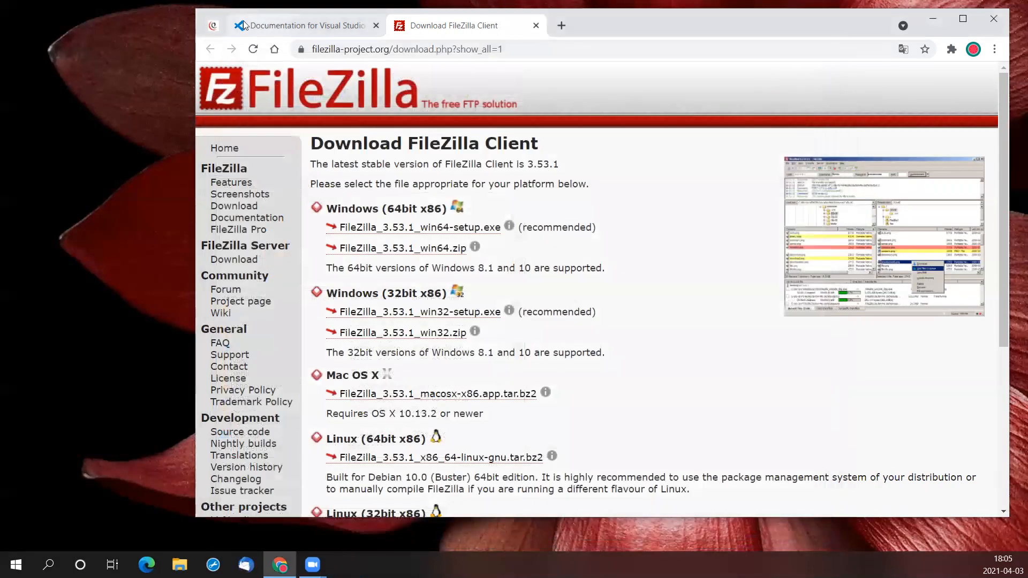
# Open the Node.js link from the course notes in a new tab and download the LTS Windows installer node-v14.16.0-x64.msi
pyautogui.click(213, 26)
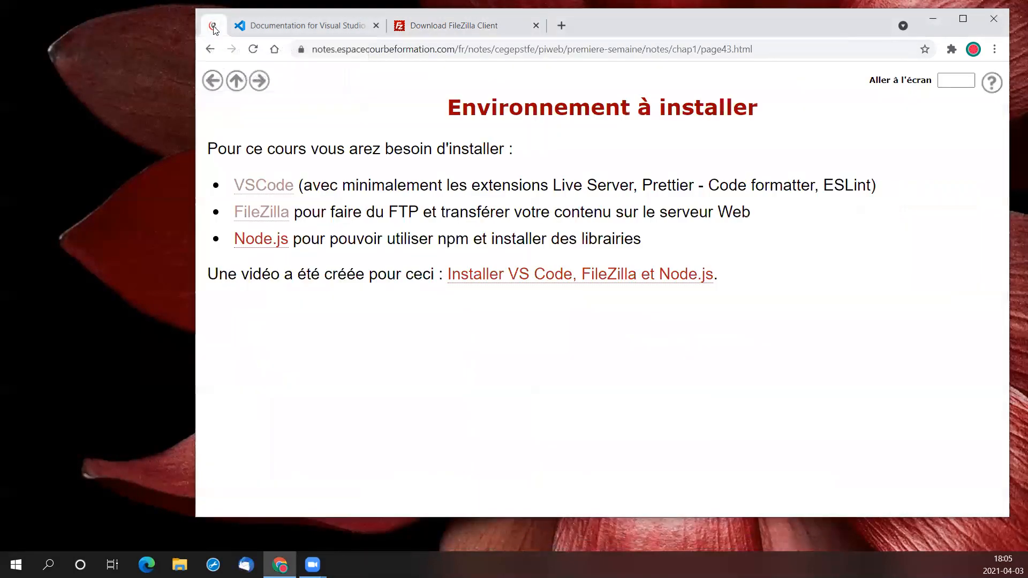
pyautogui.rightClick(263, 242)
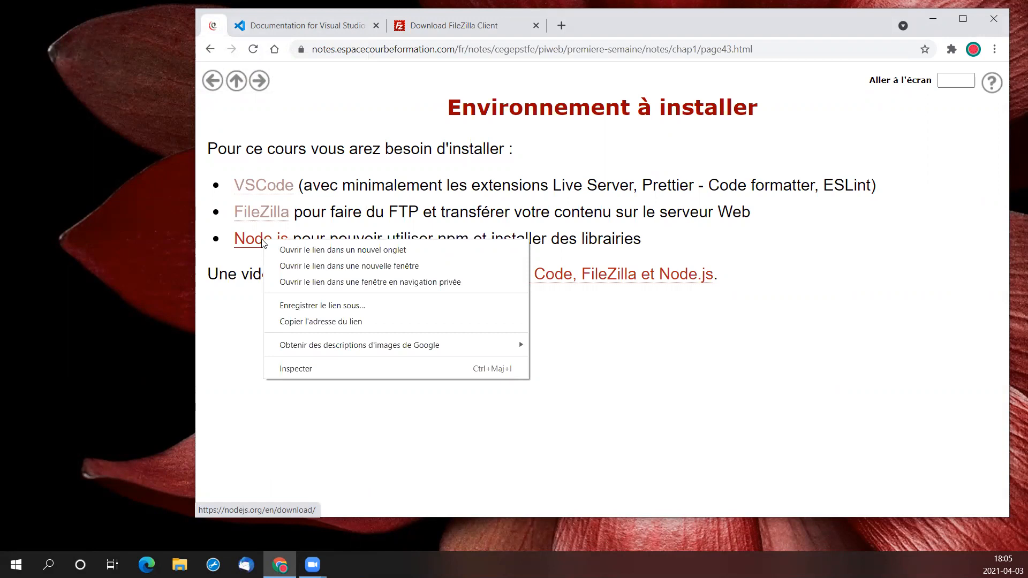
pyautogui.click(281, 250)
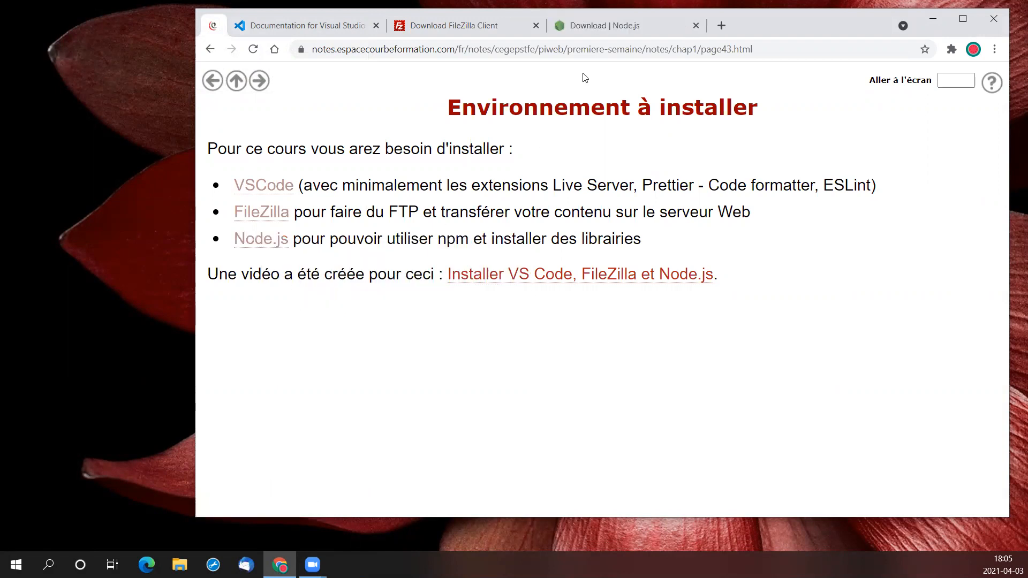
pyautogui.click(615, 25)
pyautogui.scroll(-1, 399, 300)
pyautogui.scroll(-1, 399, 300)
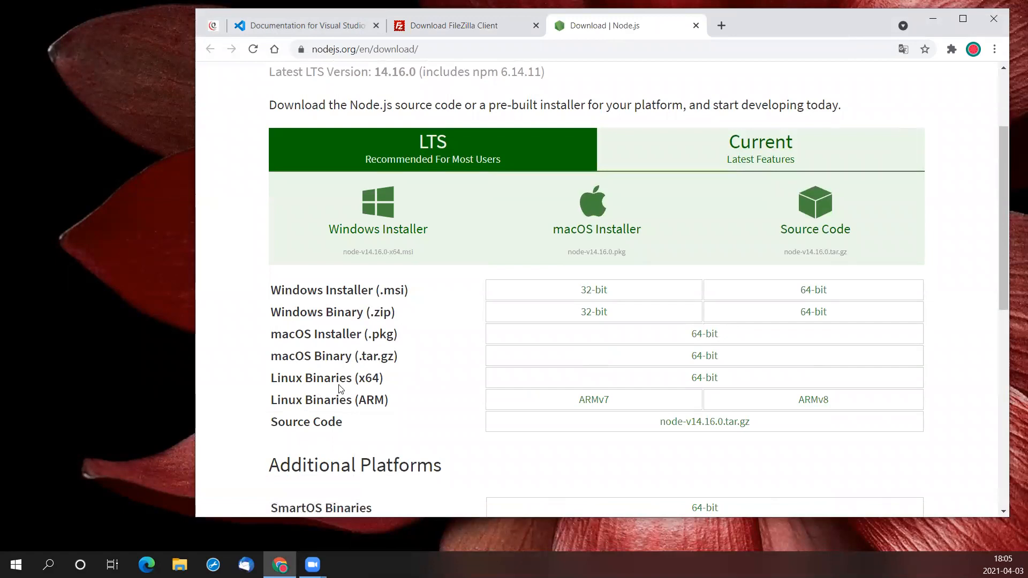
pyautogui.scroll(1, 348, 321)
pyautogui.click(371, 273)
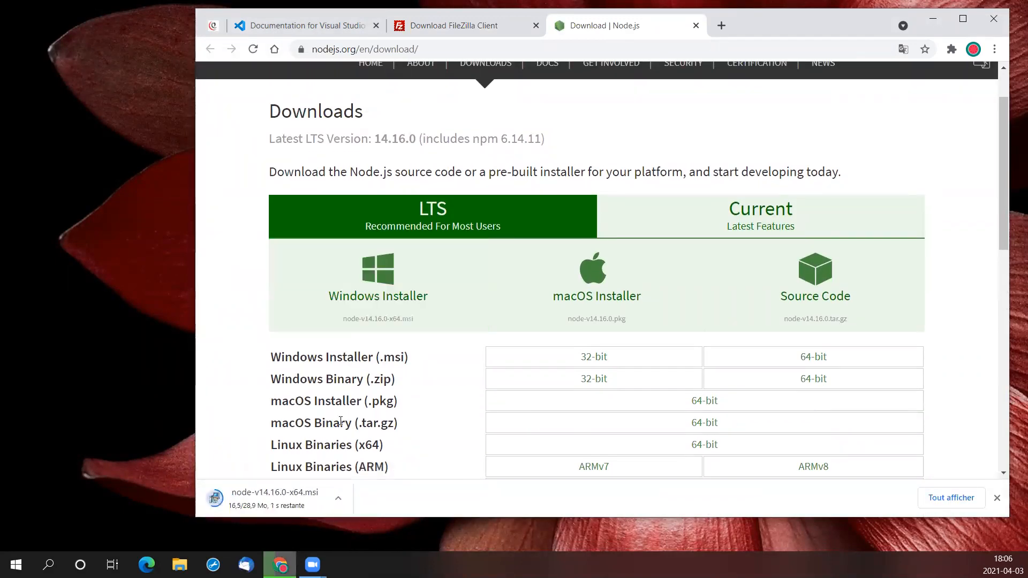
# Run the downloaded Node.js installer, accept its licence and complete the installation in C:\Program Files\nodejs\ with the default options
pyautogui.click(262, 499)
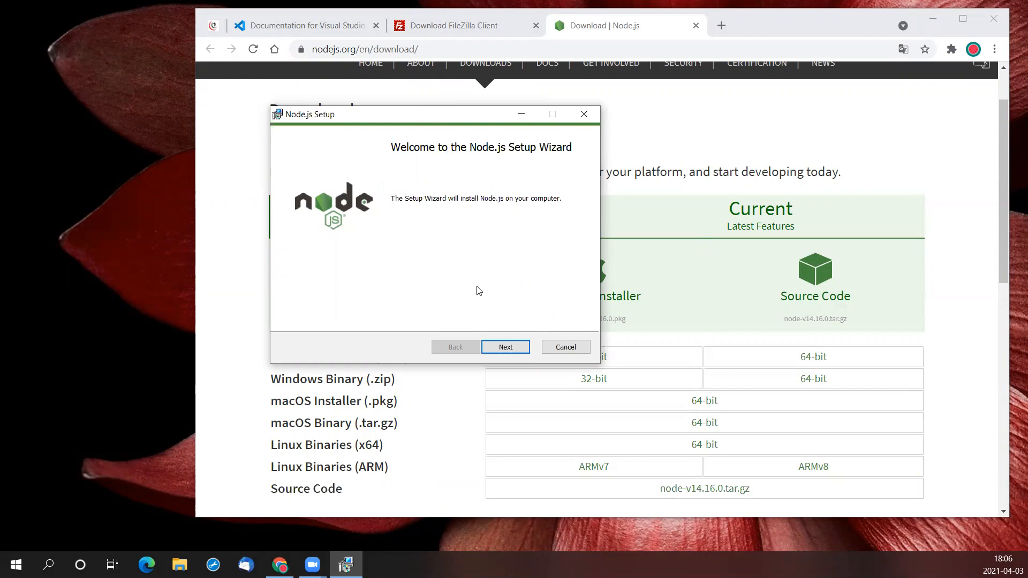
pyautogui.click(511, 348)
pyautogui.click(324, 313)
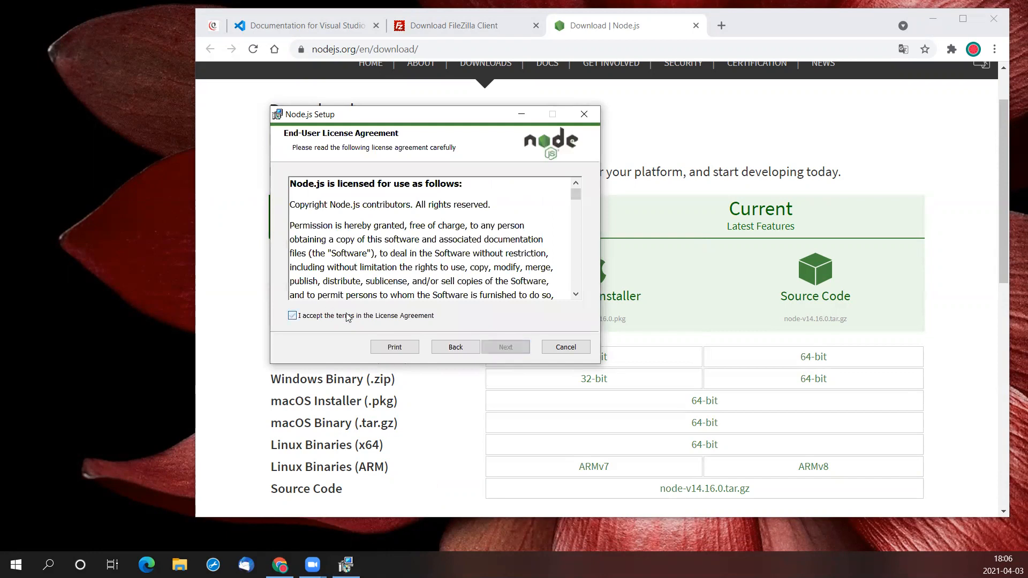
pyautogui.click(493, 348)
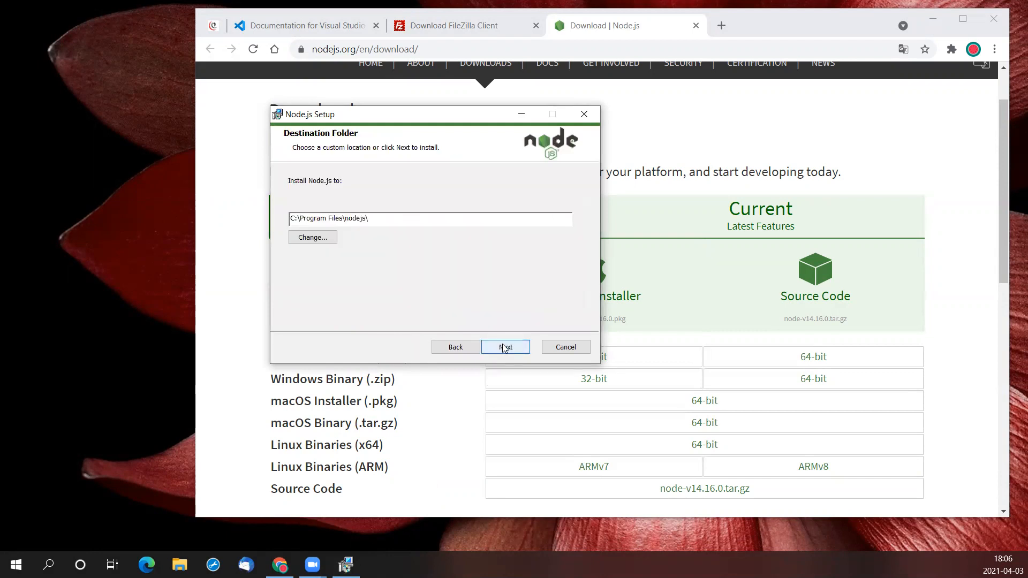
pyautogui.click(504, 348)
pyautogui.click(503, 347)
pyautogui.click(503, 346)
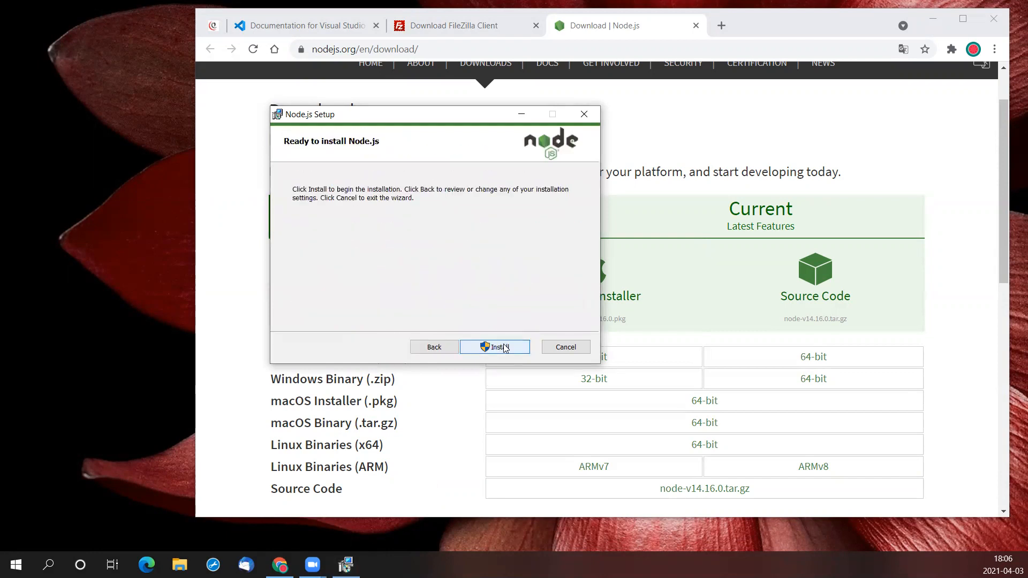
pyautogui.click(504, 348)
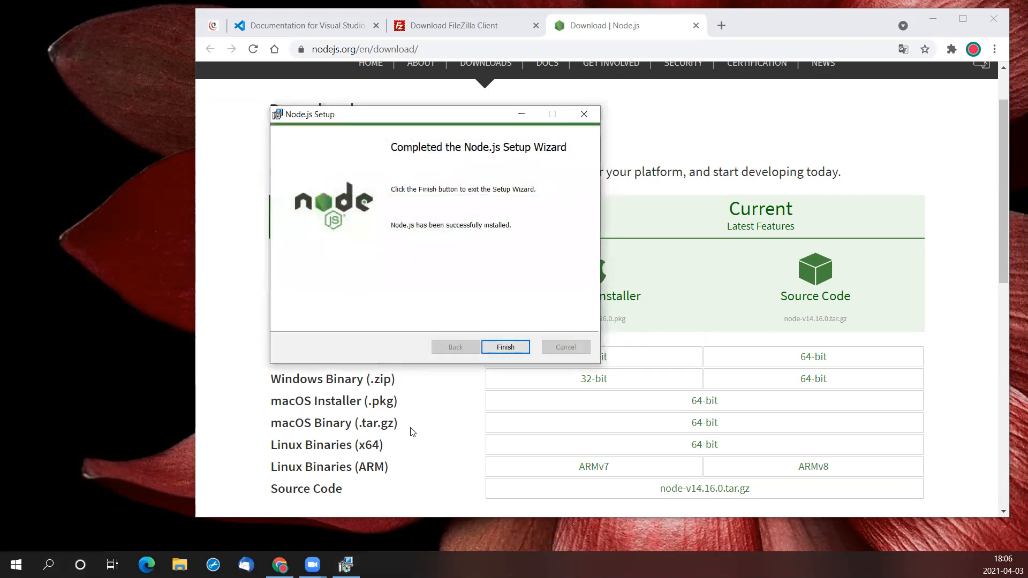
pyautogui.click(505, 347)
# Open a Windows command prompt and run npm to check that it is available
pyautogui.click(49, 565)
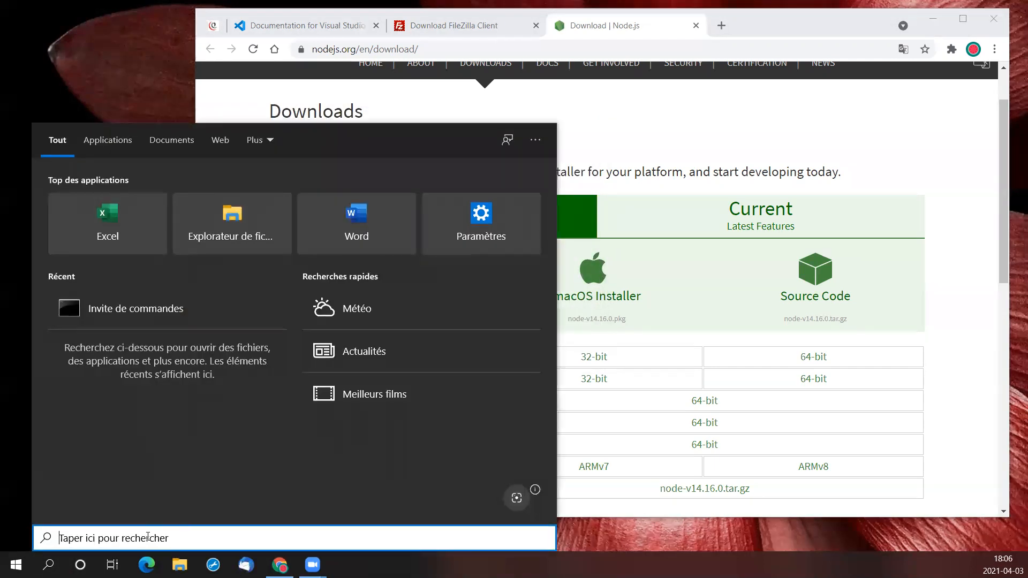
pyautogui.write('cmd')
pyautogui.press('Return')
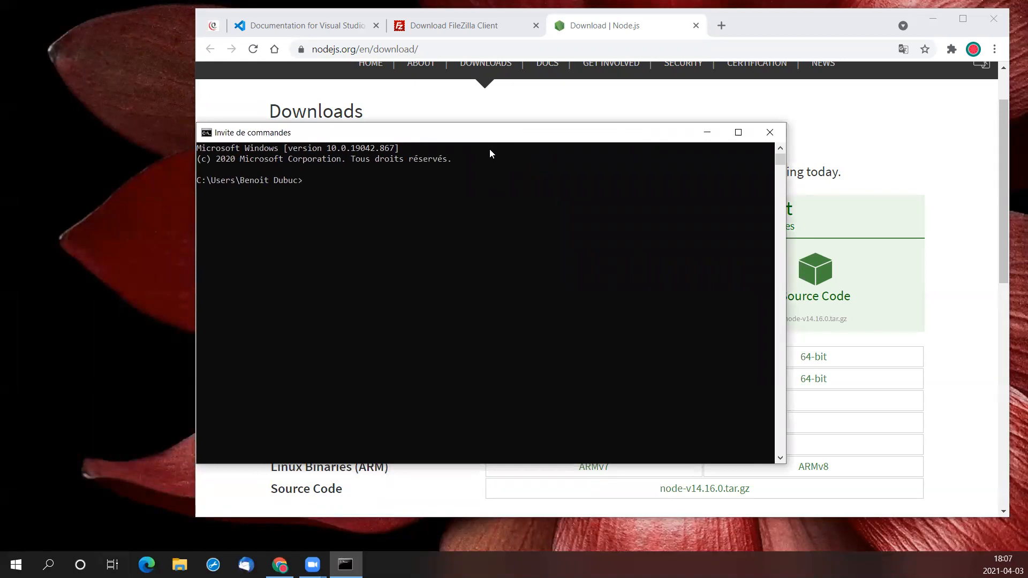
pyautogui.write('npm')
pyautogui.press('Return')
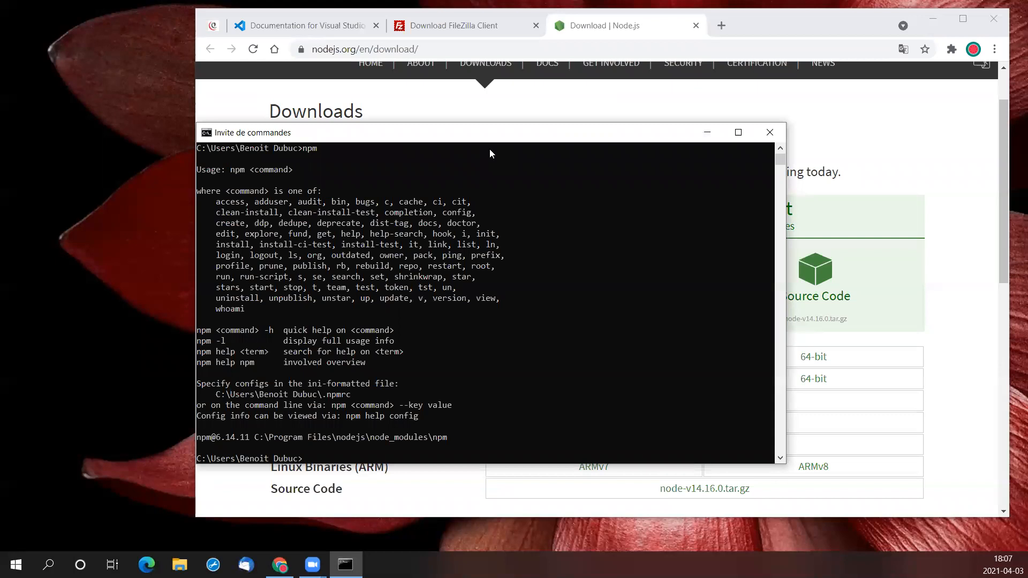
# Test node by evaluating 1+2 in its interactive console, leave it with .exit, and close the command prompt to return to the course notes
pyautogui.write('node')
pyautogui.press('Return')
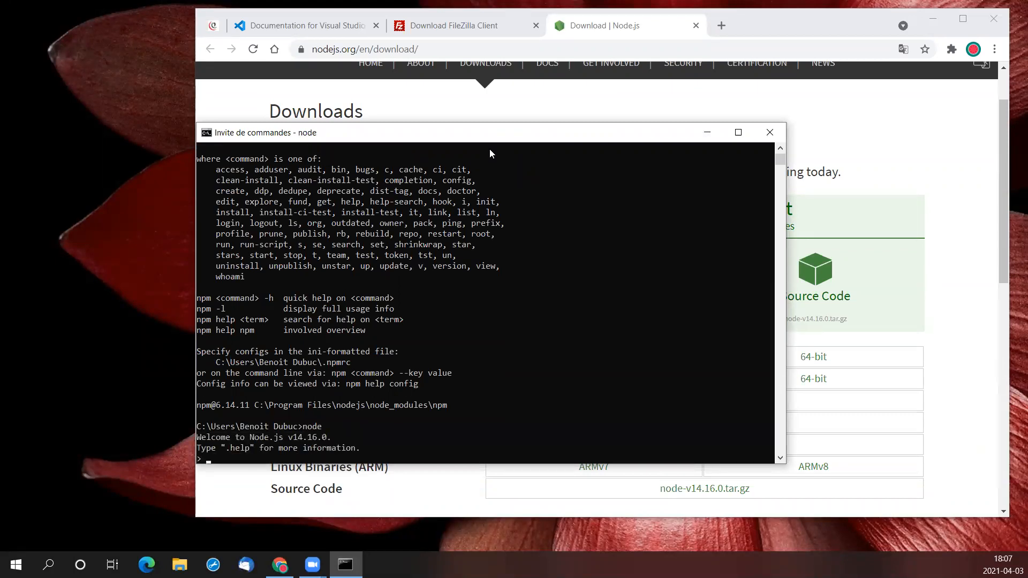
pyautogui.write('1+2')
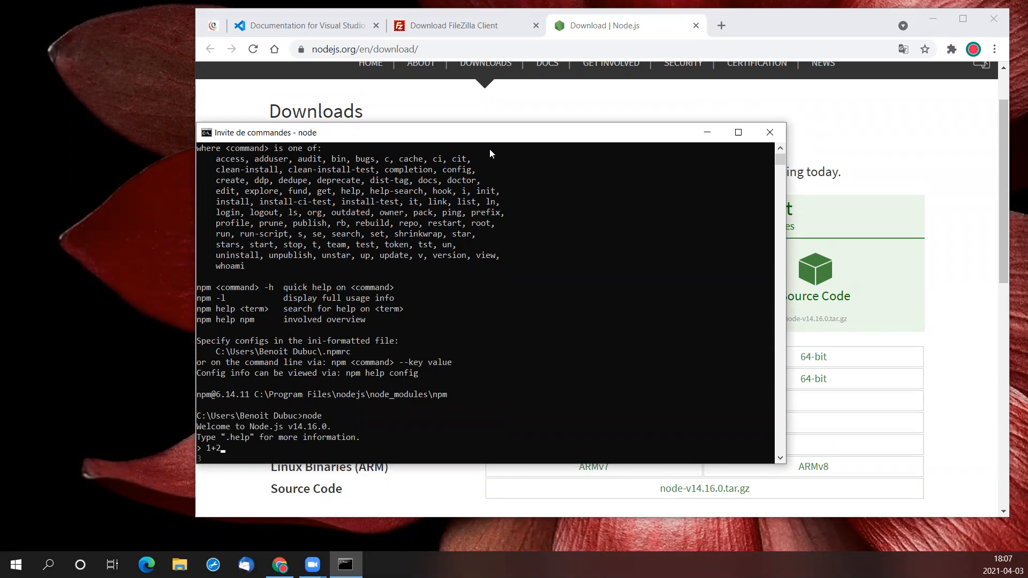
pyautogui.press('Return')
pyautogui.write('.exit')
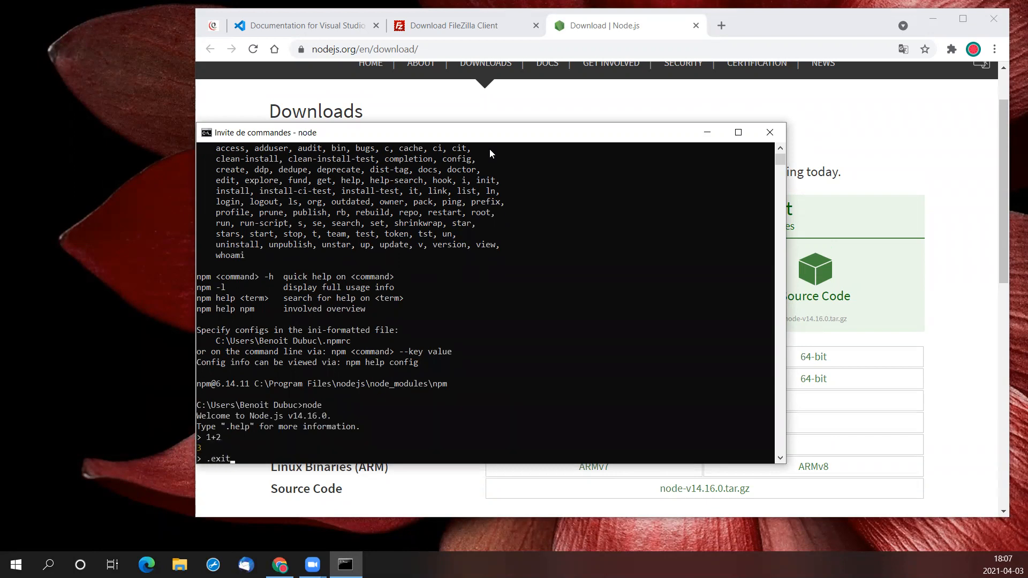
pyautogui.press('Return')
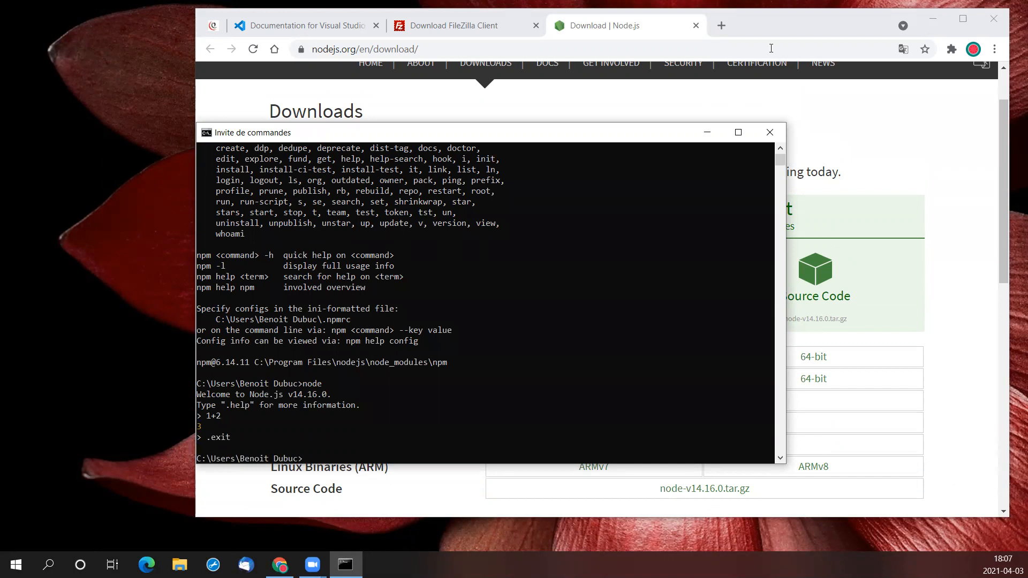
pyautogui.click(769, 132)
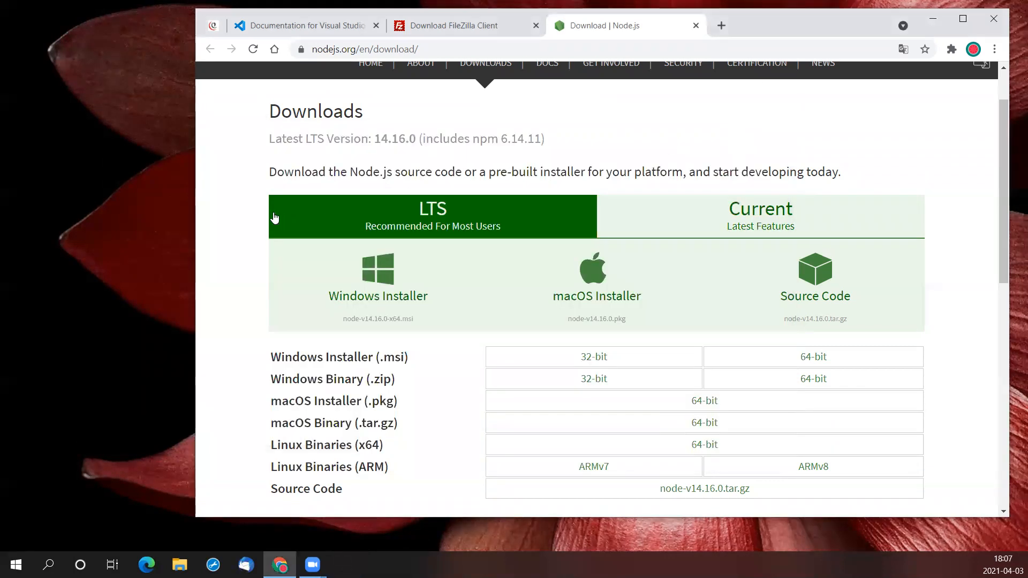
pyautogui.click(213, 25)
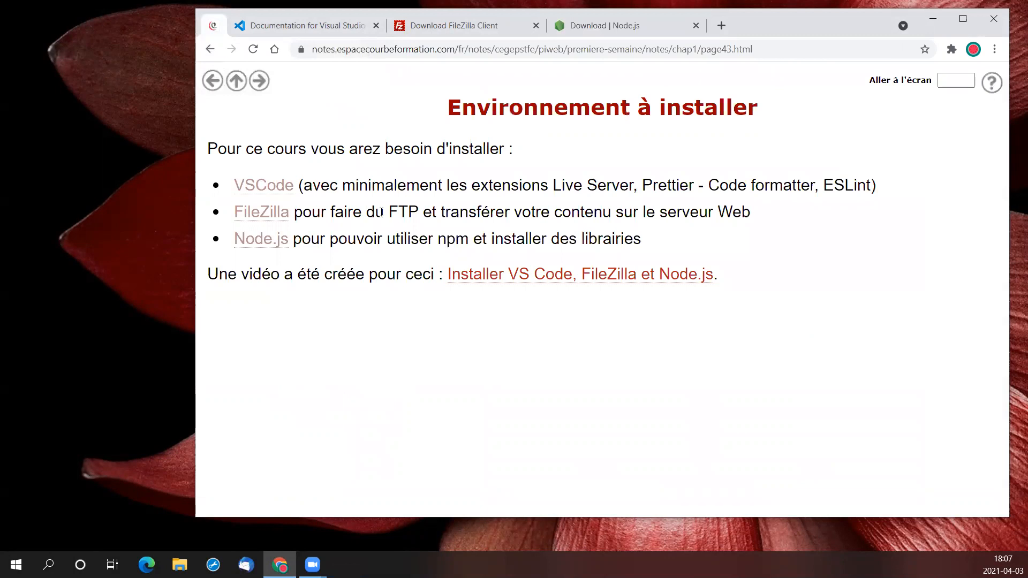